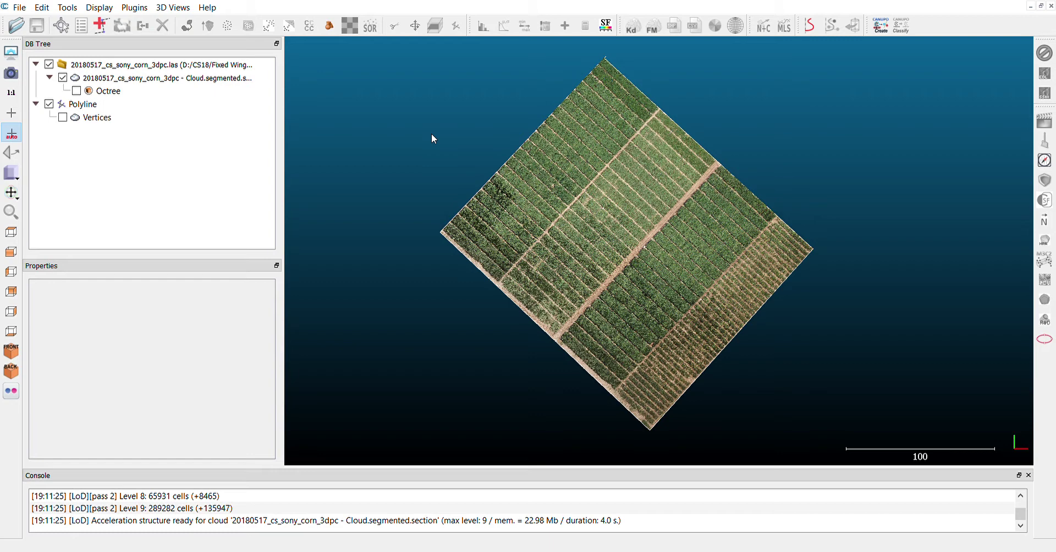
Run the CSF ground filter on the corn field cloud, exporting the cloth mesh; 24.35% classify as ground.
mouse_move(323, 85)
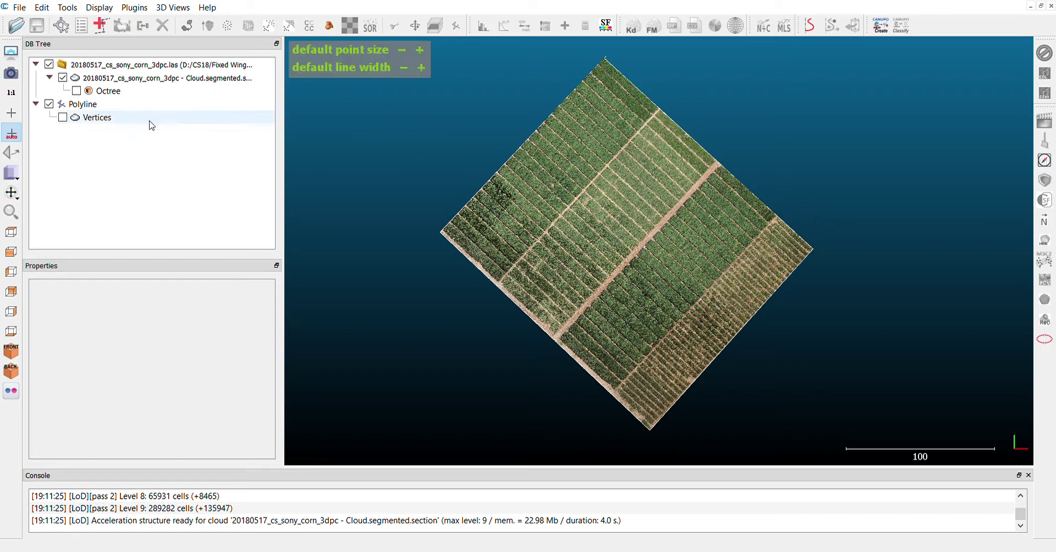
click(140, 78)
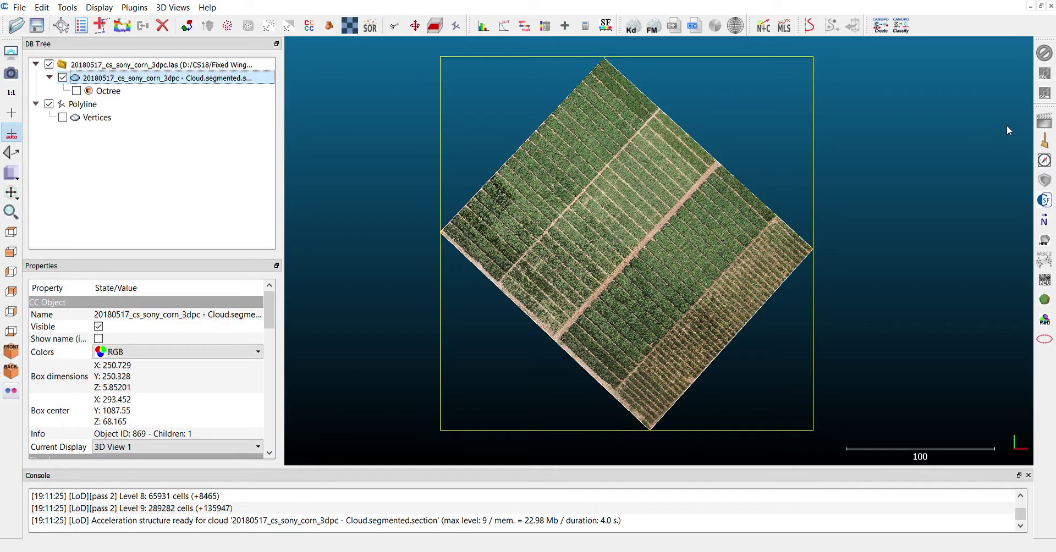
click(1045, 203)
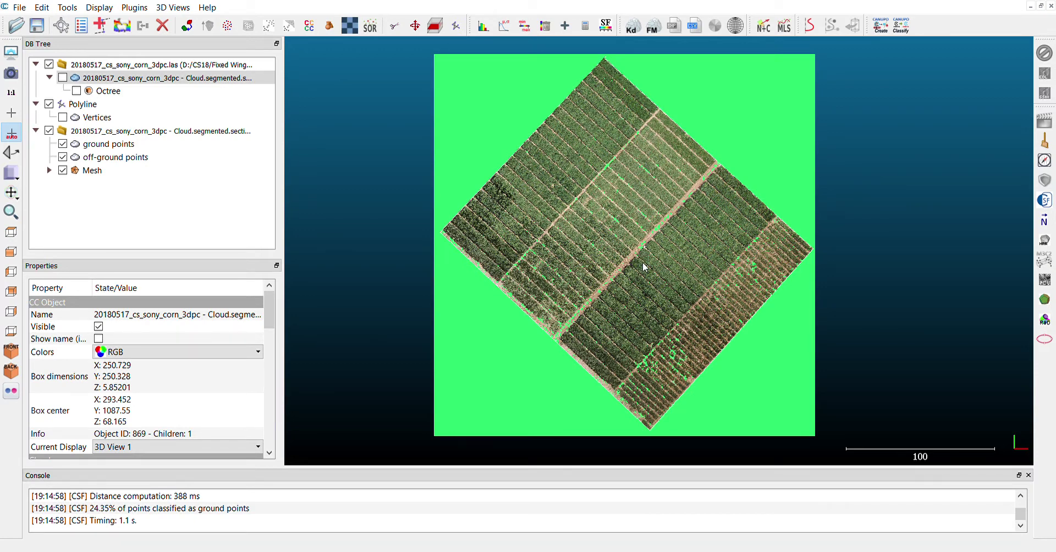
Hide the ground mesh and the off-ground vegetation points in the DB Tree.
scroll(645, 269, up, 2)
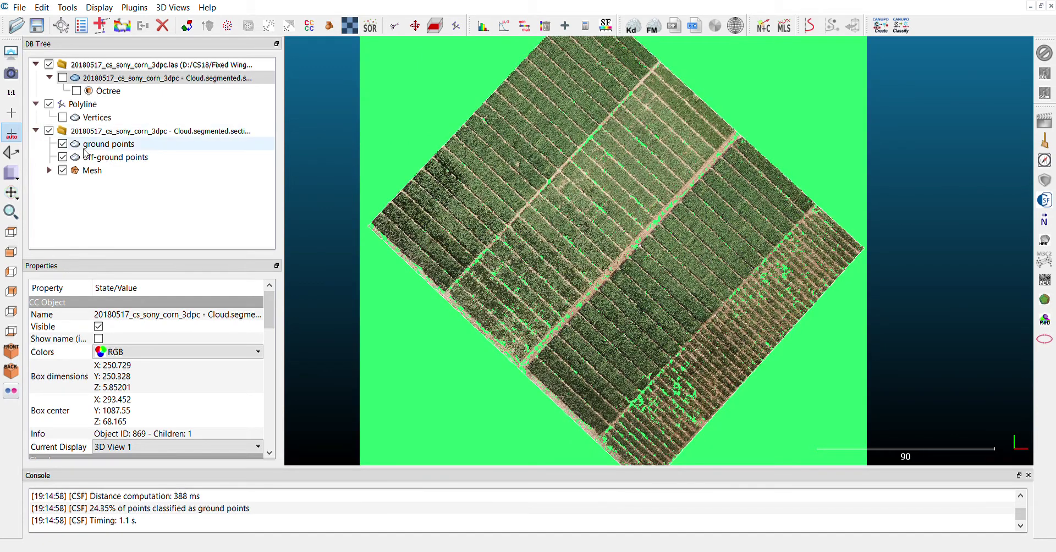
click(64, 171)
click(63, 171)
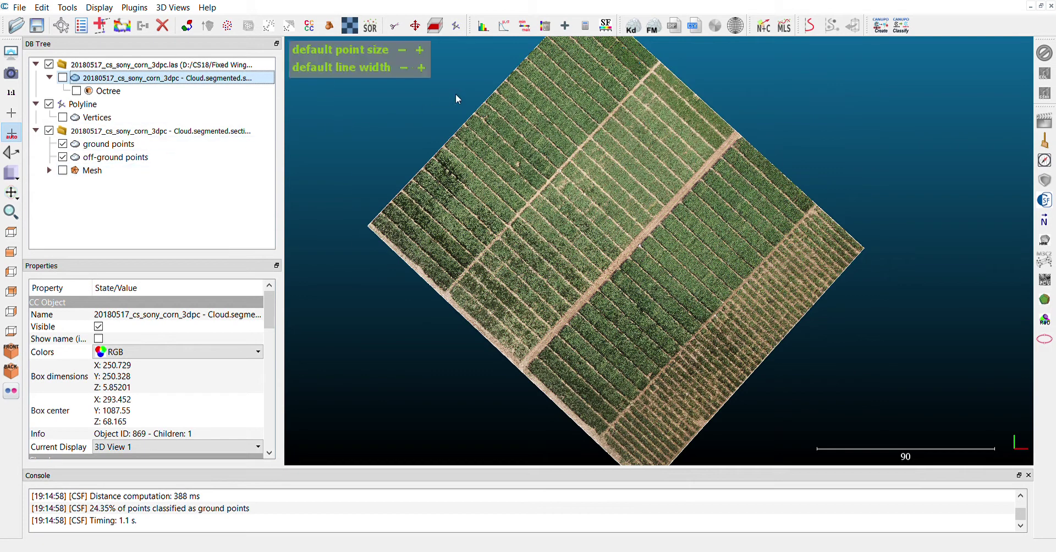
click(63, 158)
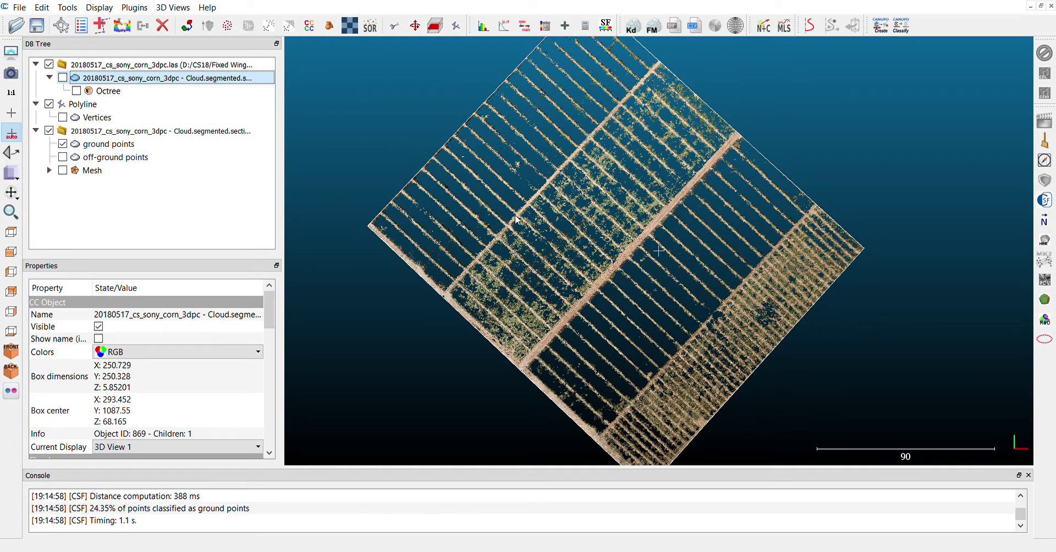
Zoom in and out to inspect the bare soil rows and paths of the ground points.
scroll(632, 182, up, 2)
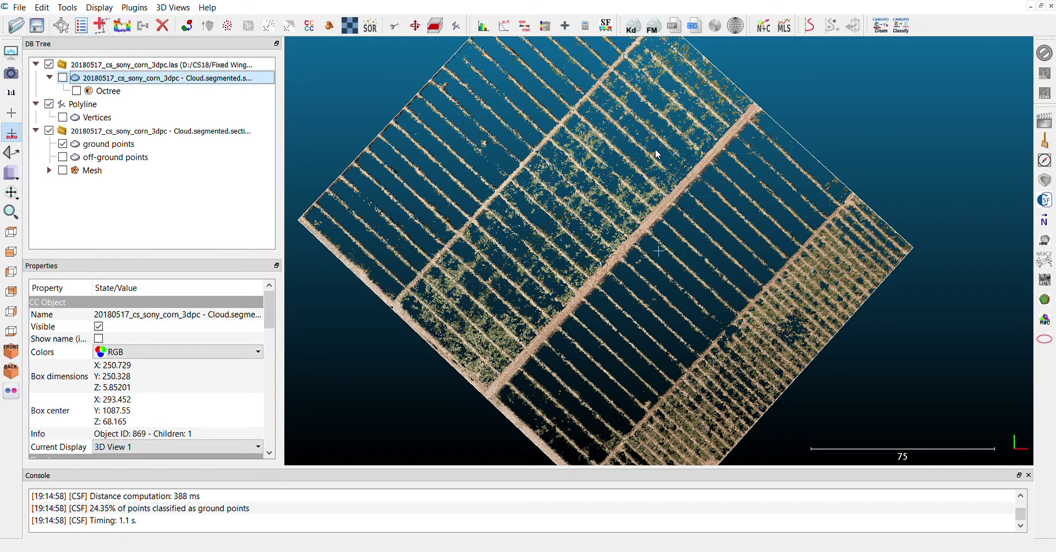
scroll(630, 158, up, 4)
scroll(575, 181, down, 4)
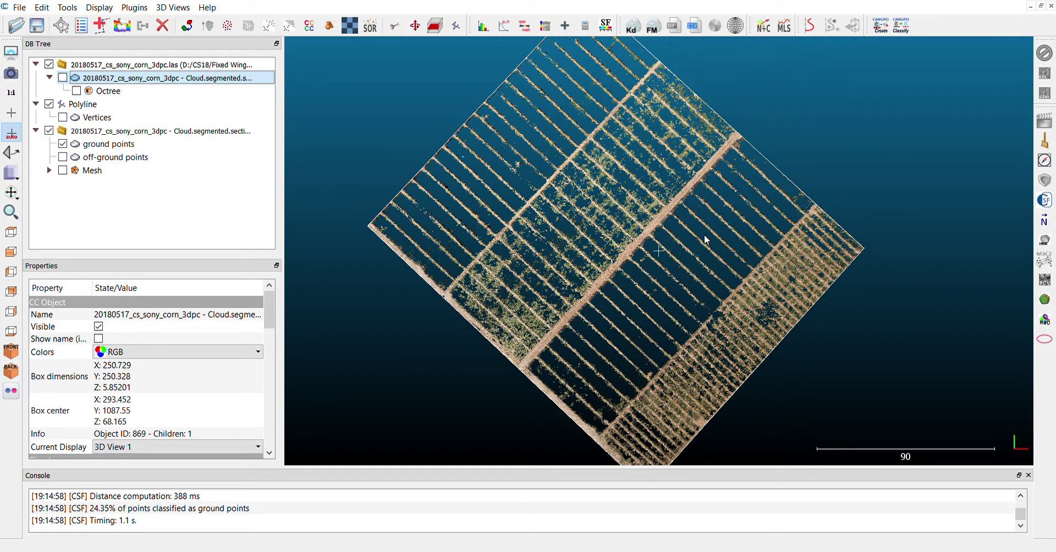
scroll(704, 242, down, 1)
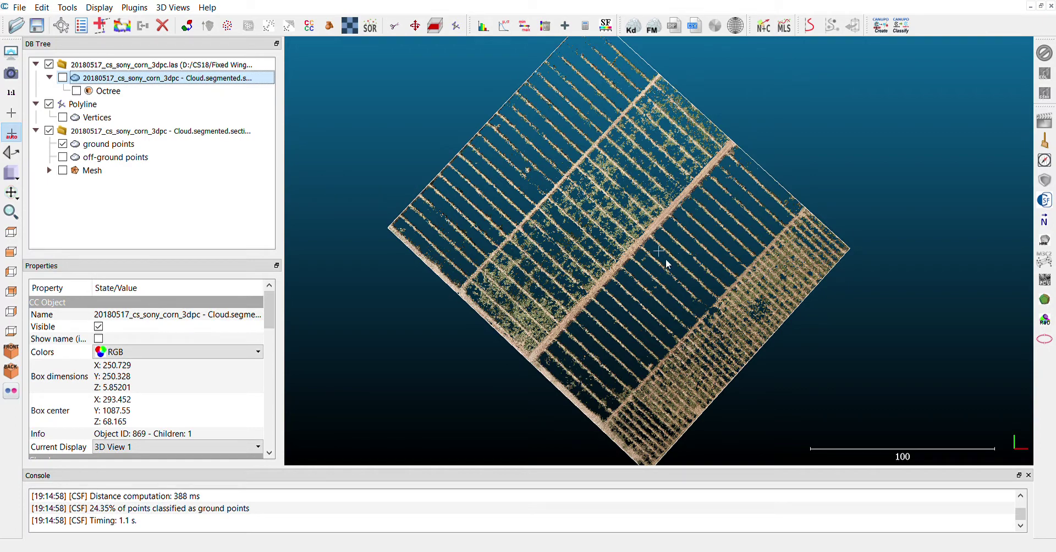
scroll(697, 244, up, 3)
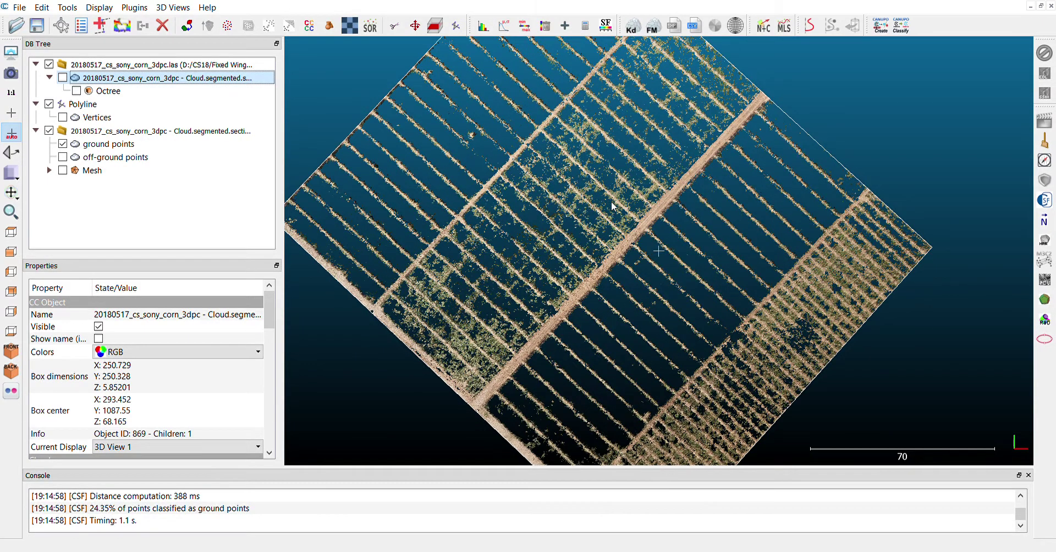
scroll(614, 203, up, 4)
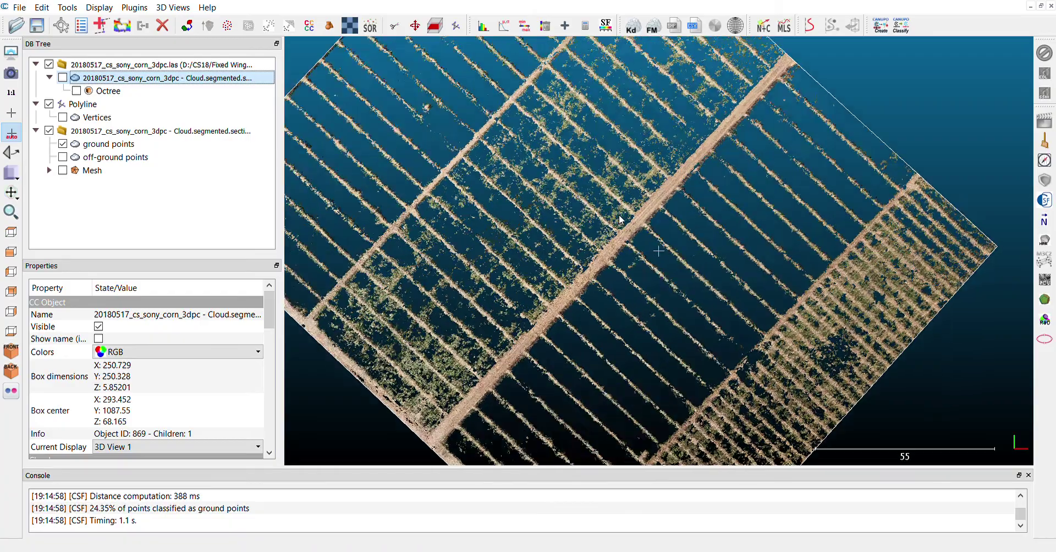
scroll(627, 214, up, 3)
scroll(566, 223, up, 4)
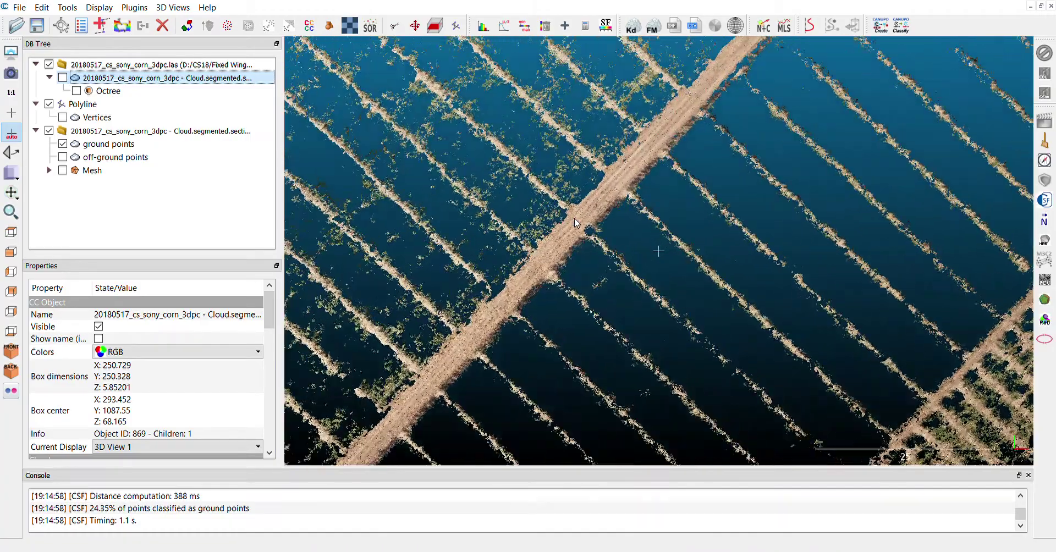
scroll(586, 211, up, 1)
scroll(576, 211, down, 10)
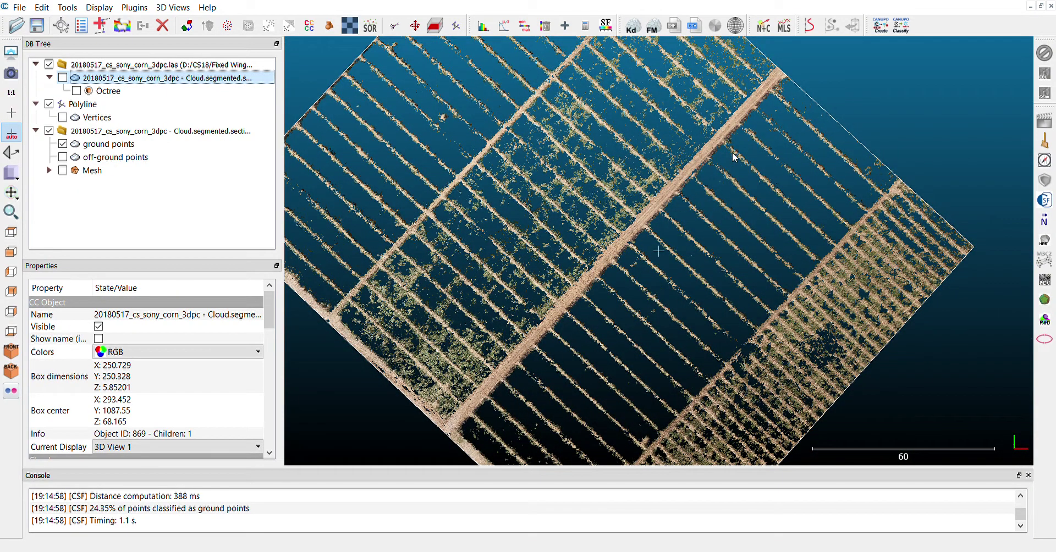
scroll(767, 163, down, 1)
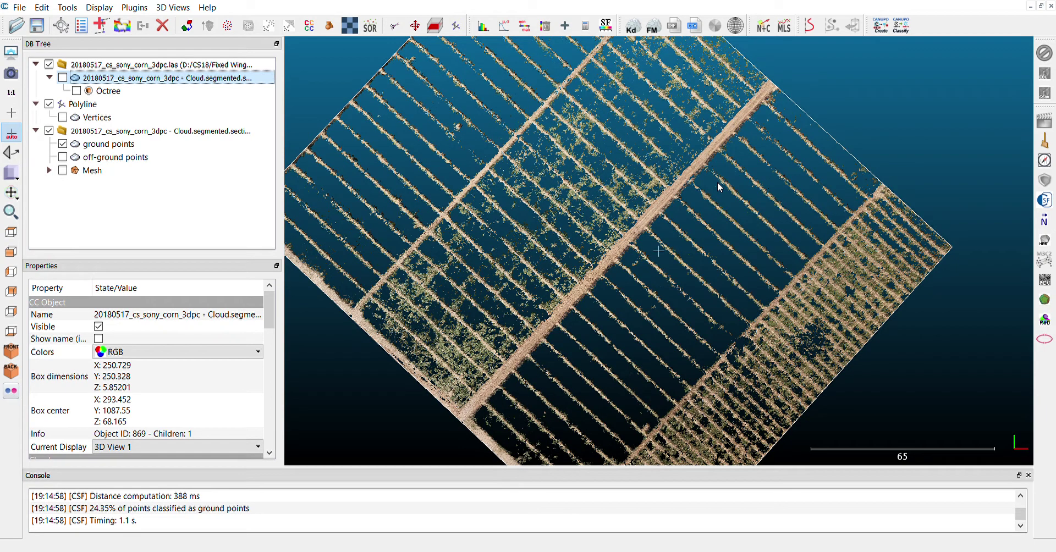
scroll(739, 199, down, 3)
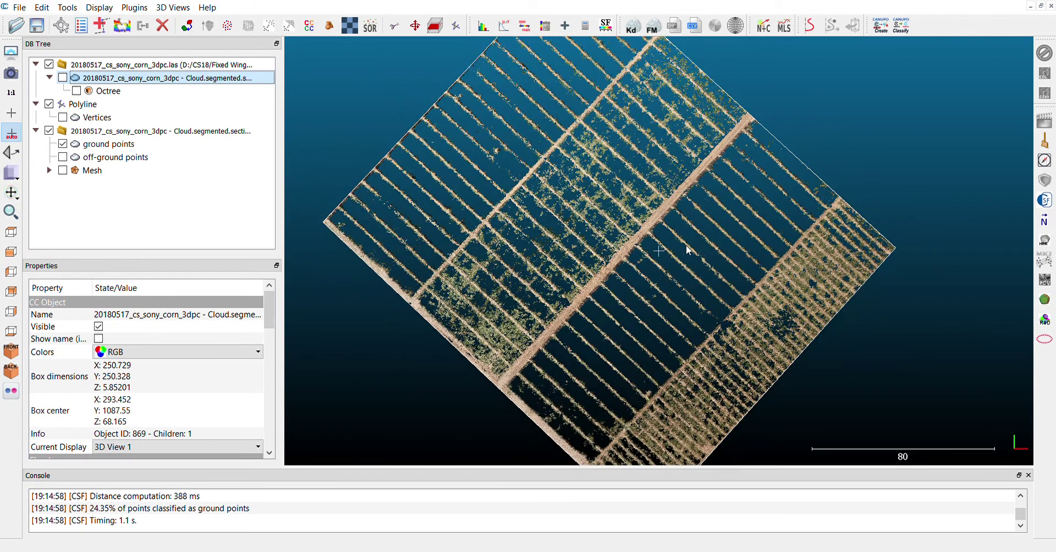
Show the ground points over the ground mesh with off-ground points hidden, and select Mesh with the cloud.
click(63, 144)
click(63, 157)
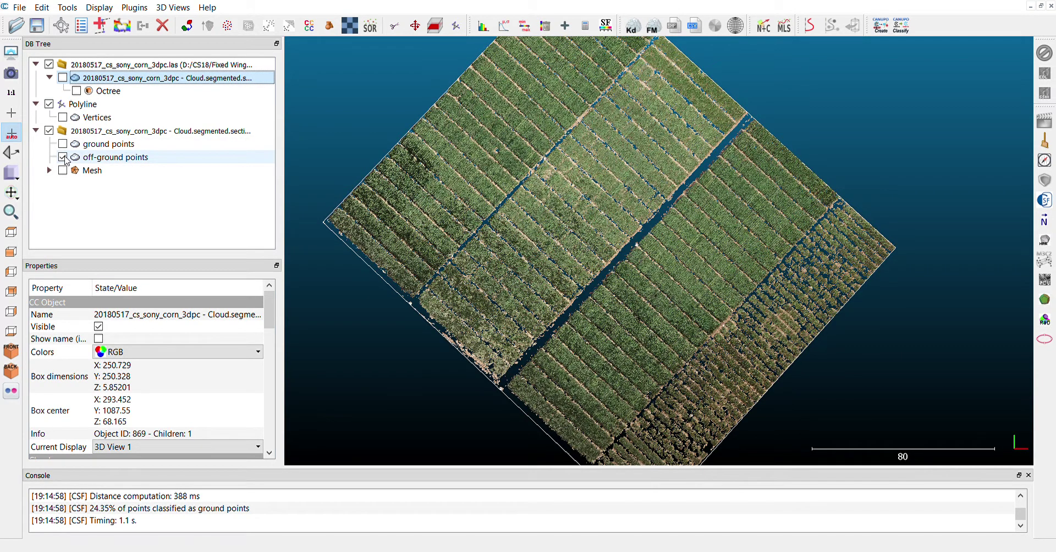
click(64, 157)
click(62, 171)
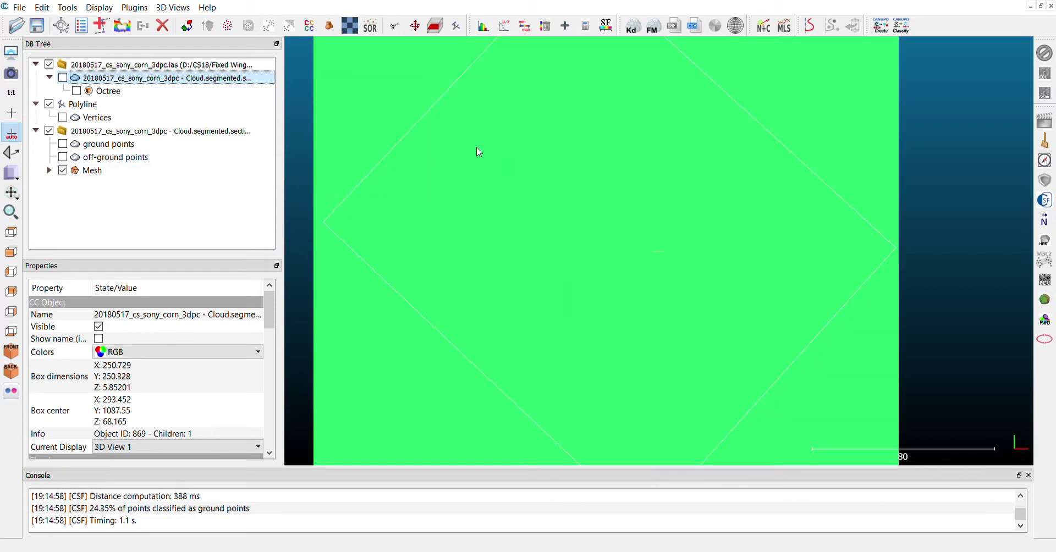
scroll(572, 177, up, 3)
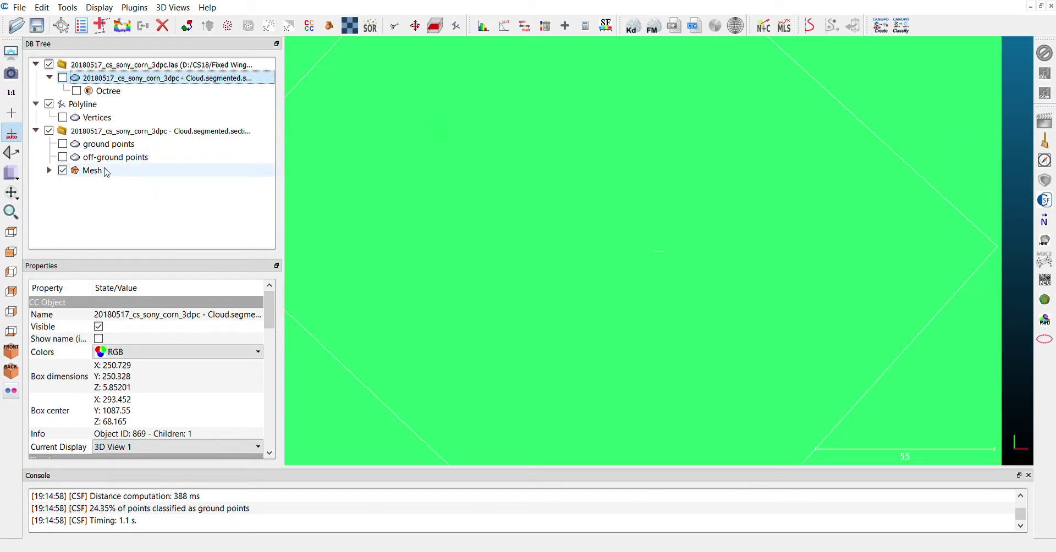
click(62, 145)
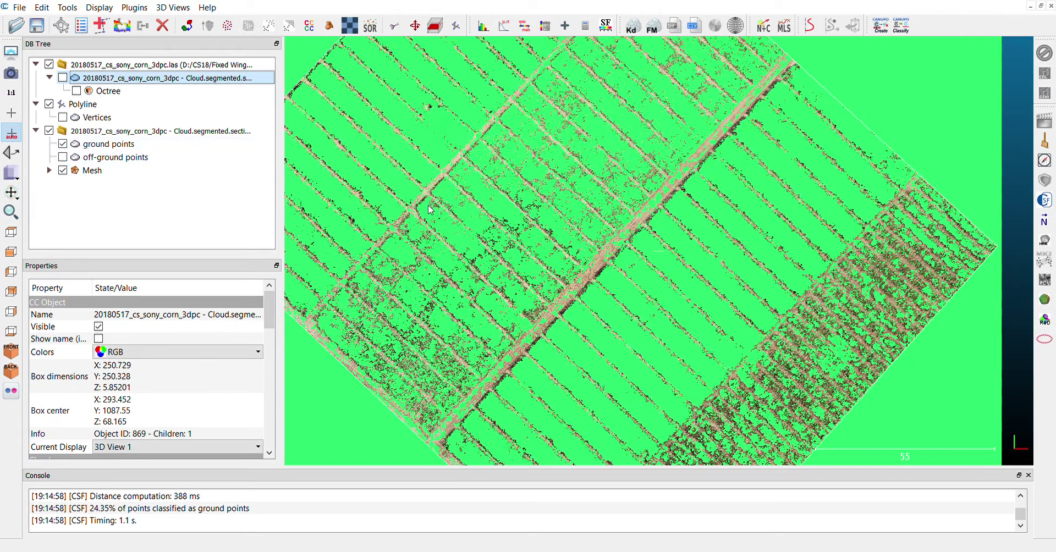
scroll(547, 187, up, 2)
scroll(550, 187, down, 4)
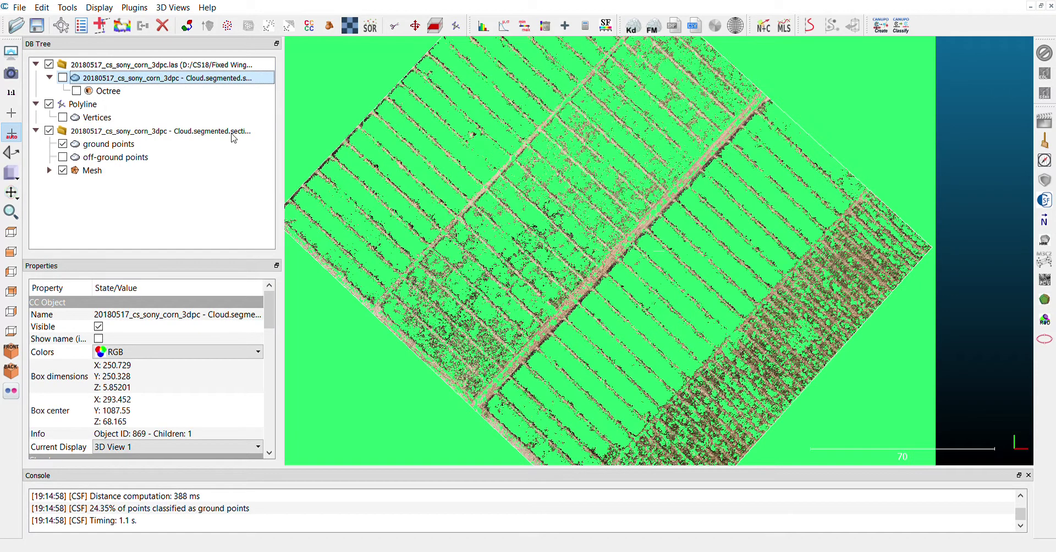
ctrl+click(89, 175)
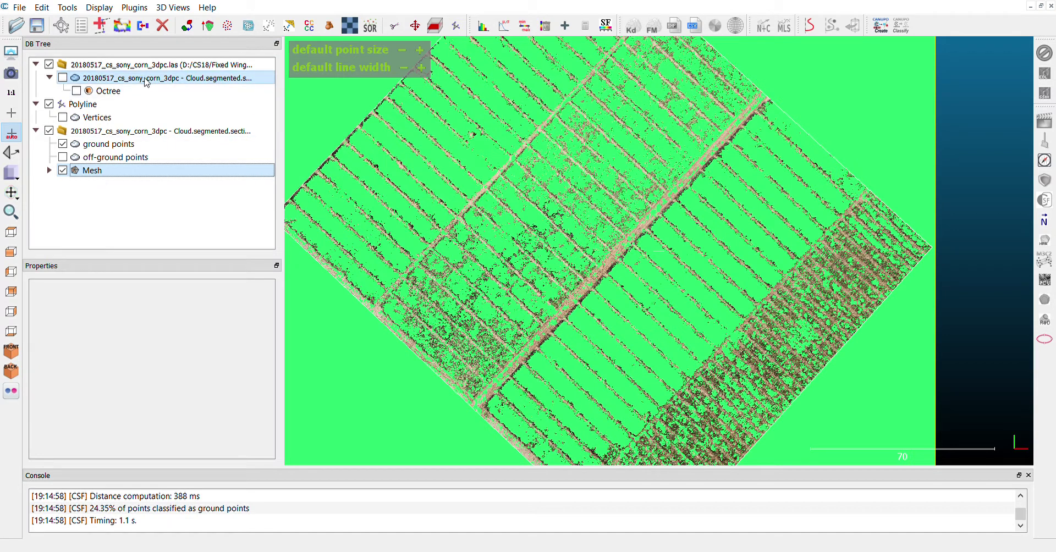
Compute signed Cloud/Mesh distances to the ground mesh (mean 0.746970, std deviation 0.675438).
click(290, 27)
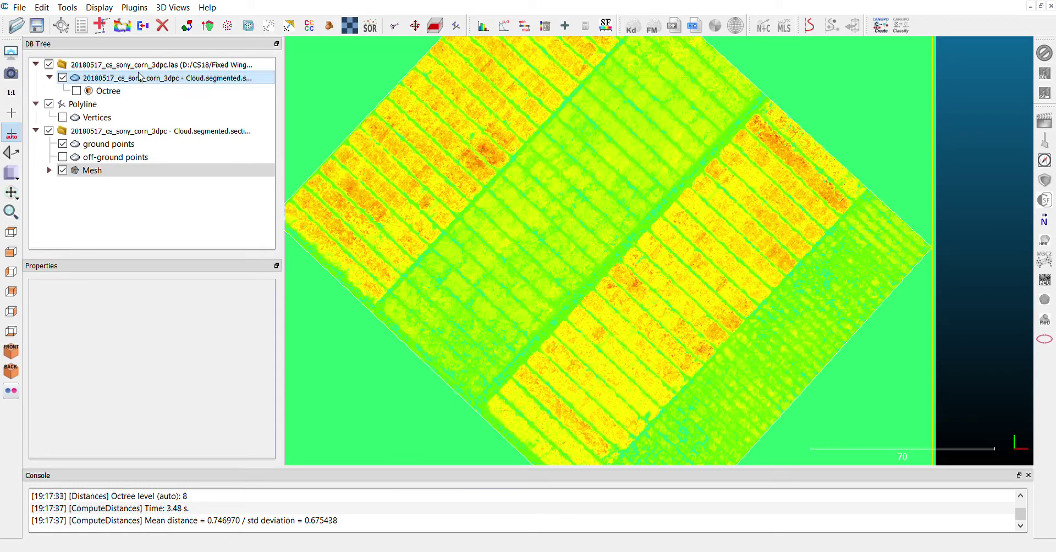
Select the segmented corn cloud and make its Color Scale legend visible.
click(159, 215)
click(172, 81)
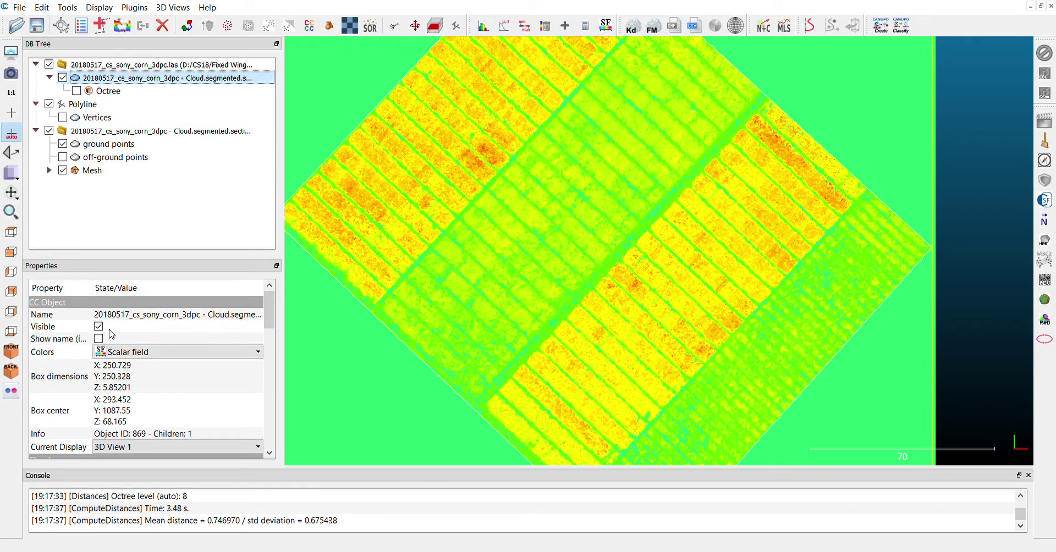
scroll(110, 338, down, 2)
scroll(119, 408, down, 1)
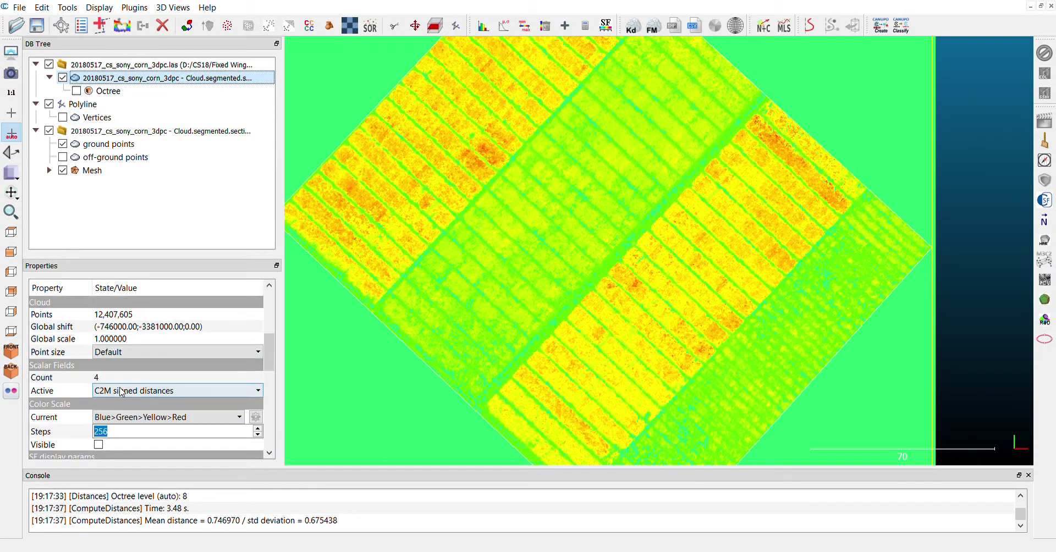
double_click(121, 431)
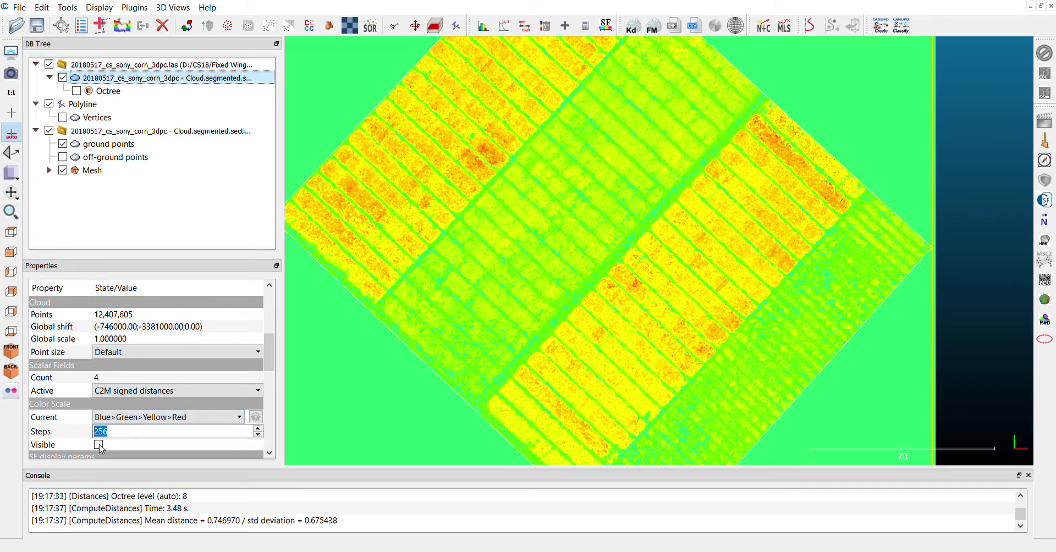
click(98, 444)
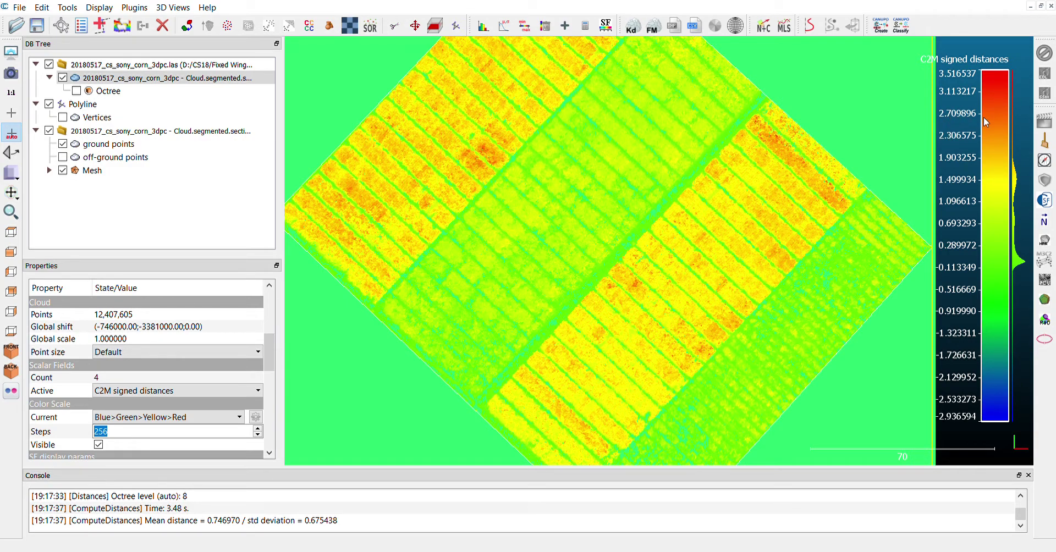
Hide the ground points, leaving the height-coloured corn cloud over the mesh.
scroll(976, 110, down, 1)
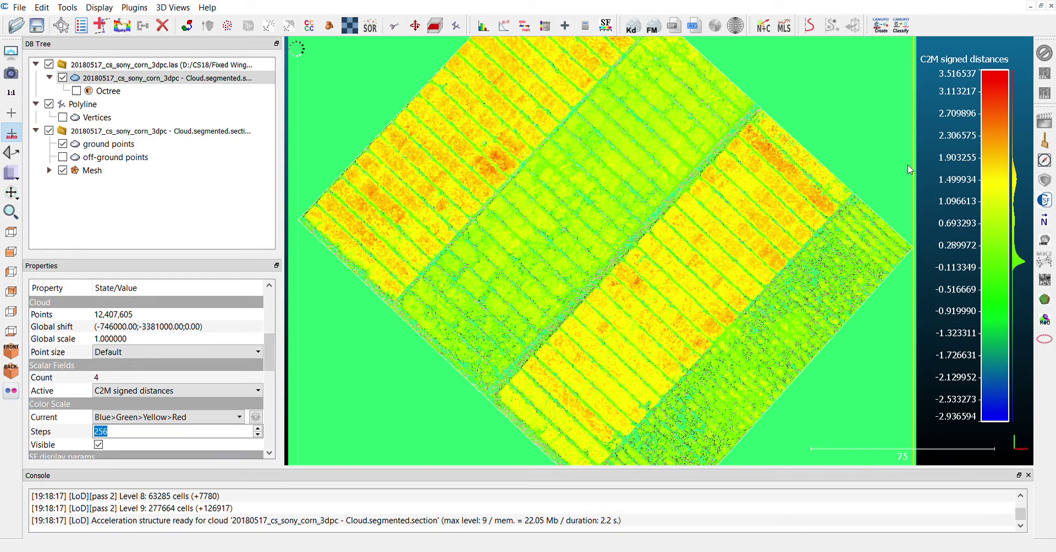
scroll(904, 163, up, 1)
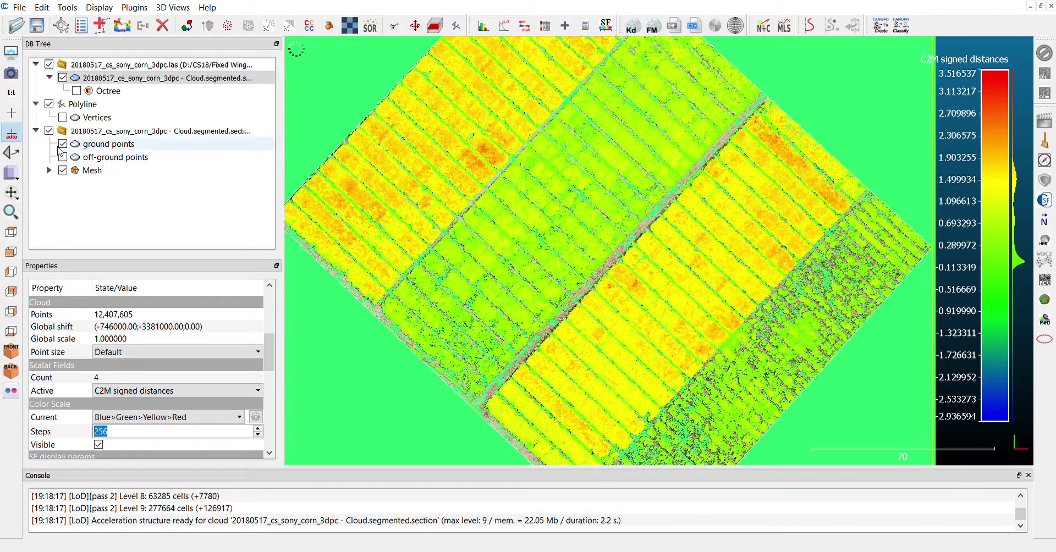
click(62, 143)
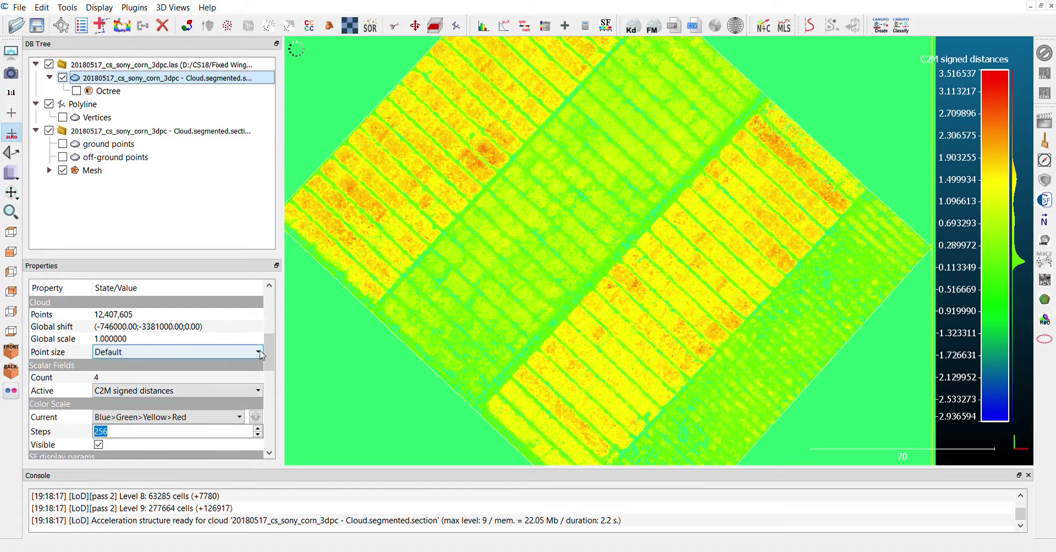
Narrow the displayed and saturation signed-distance range to -0.73433455 to 2.68002045.
drag(272, 352, 272, 361)
scroll(272, 361, down, 4)
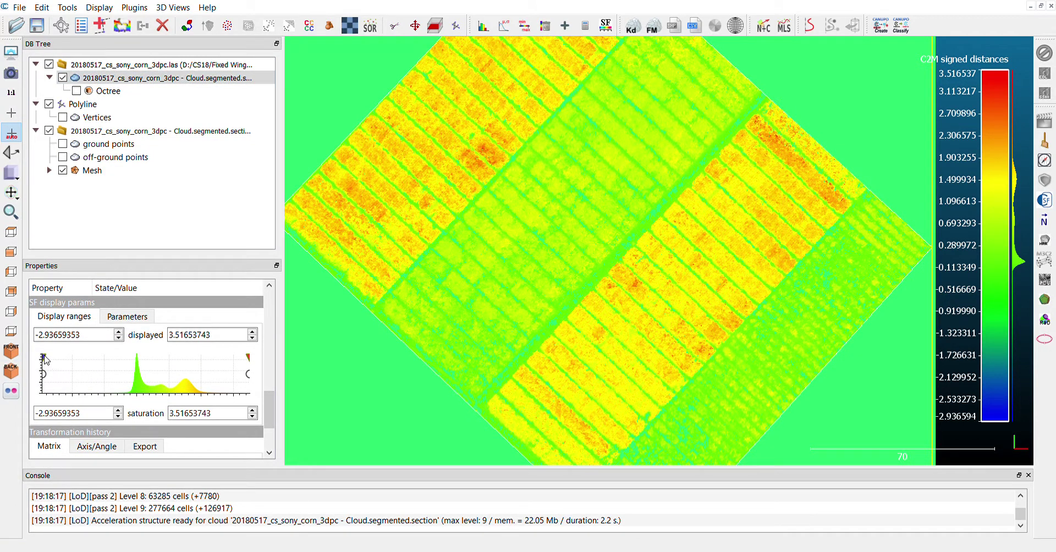
drag(46, 360, 109, 354)
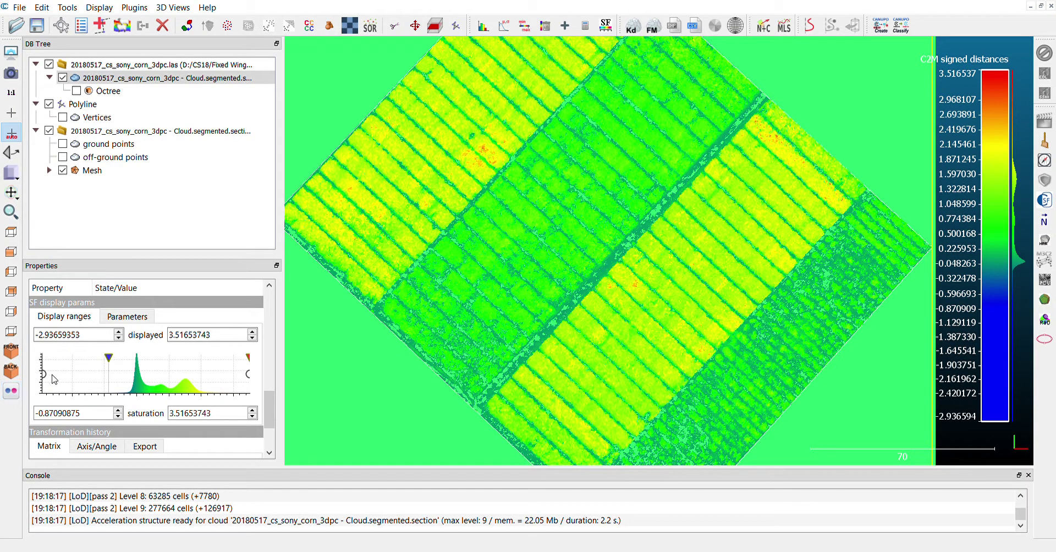
drag(45, 377, 113, 378)
drag(248, 358, 220, 358)
click(224, 370)
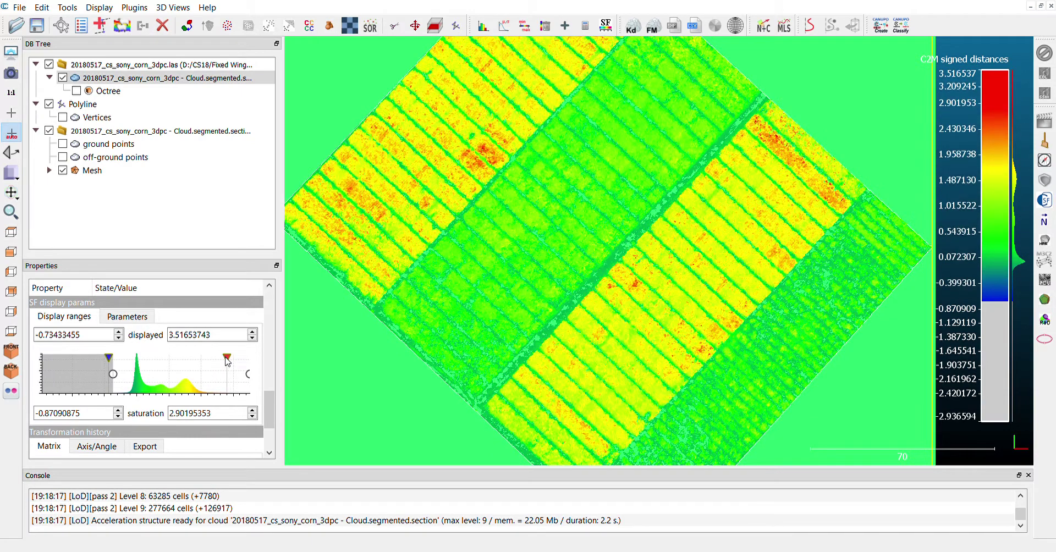
drag(249, 375, 223, 374)
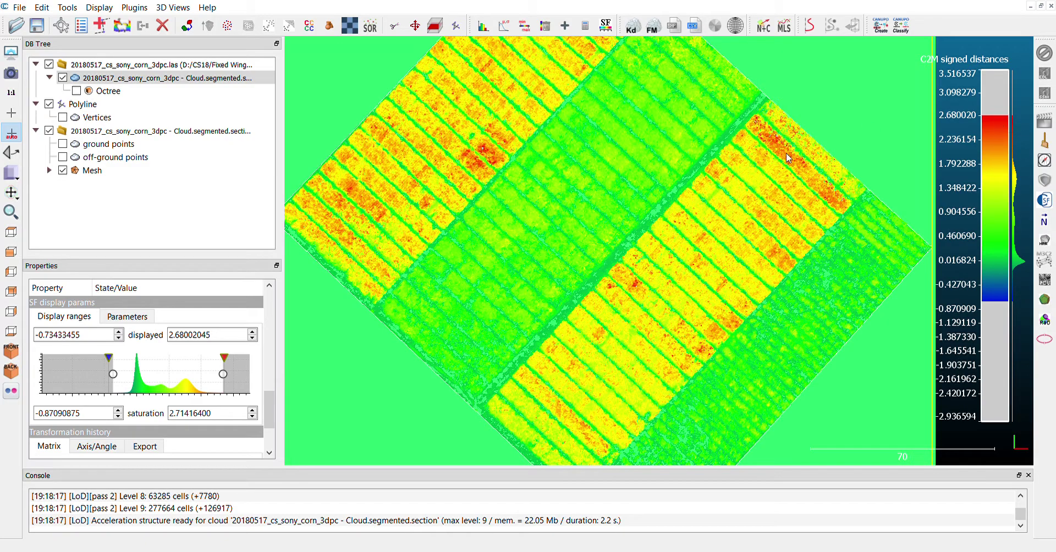
scroll(786, 163, up, 2)
scroll(804, 161, down, 3)
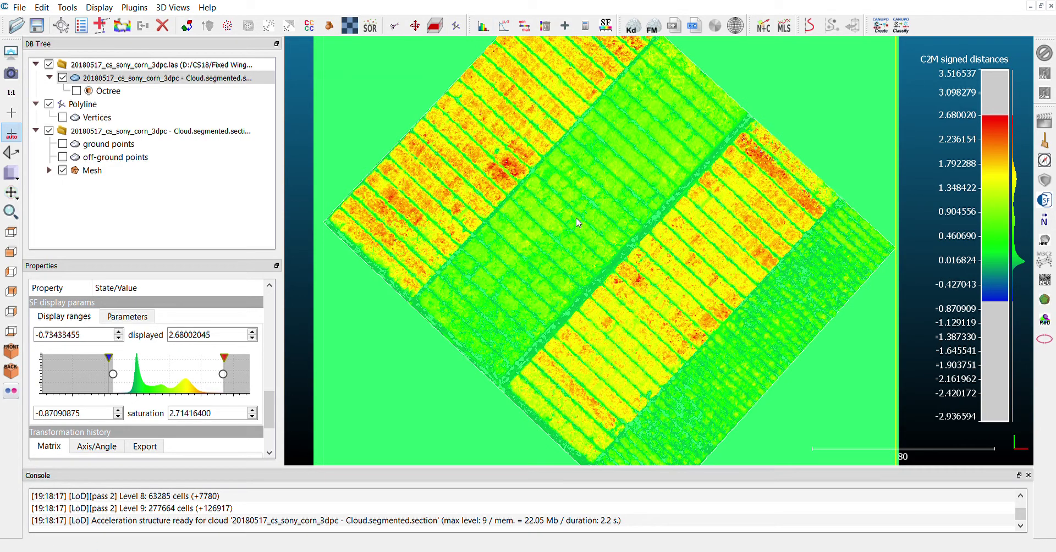
Orbit and zoom into an oblique close-up of the height-coloured corn plots.
drag(578, 222, 473, 177)
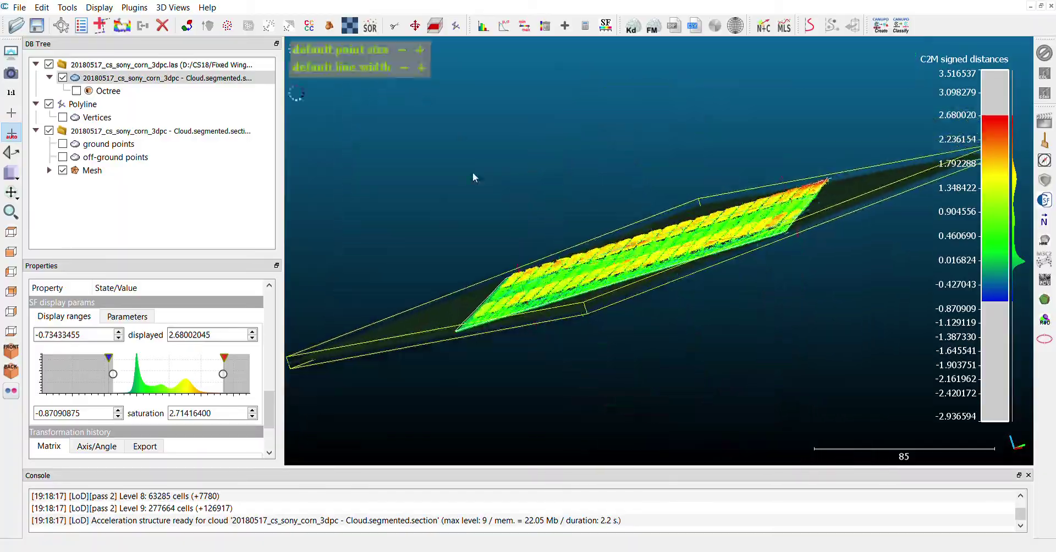
scroll(563, 219, up, 10)
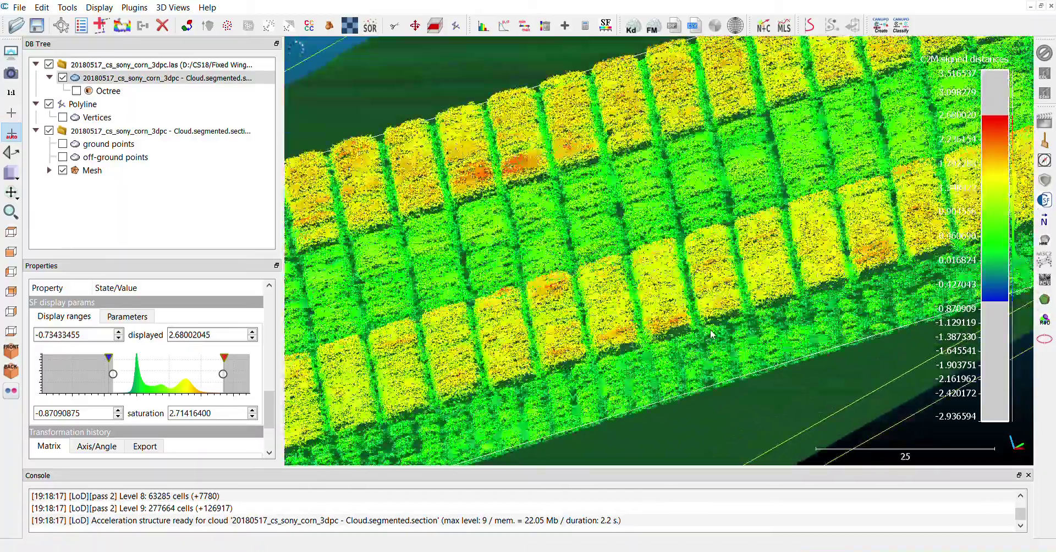
mouse_move(712, 334)
mouse_down()
mouse_move(711, 344)
mouse_move(709, 323)
mouse_up()
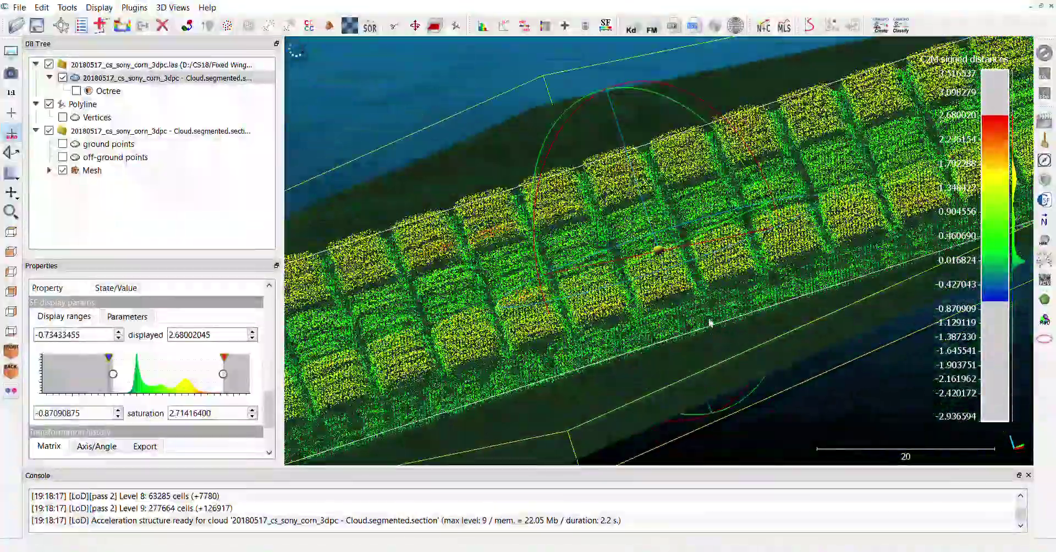
scroll(710, 323, up, 8)
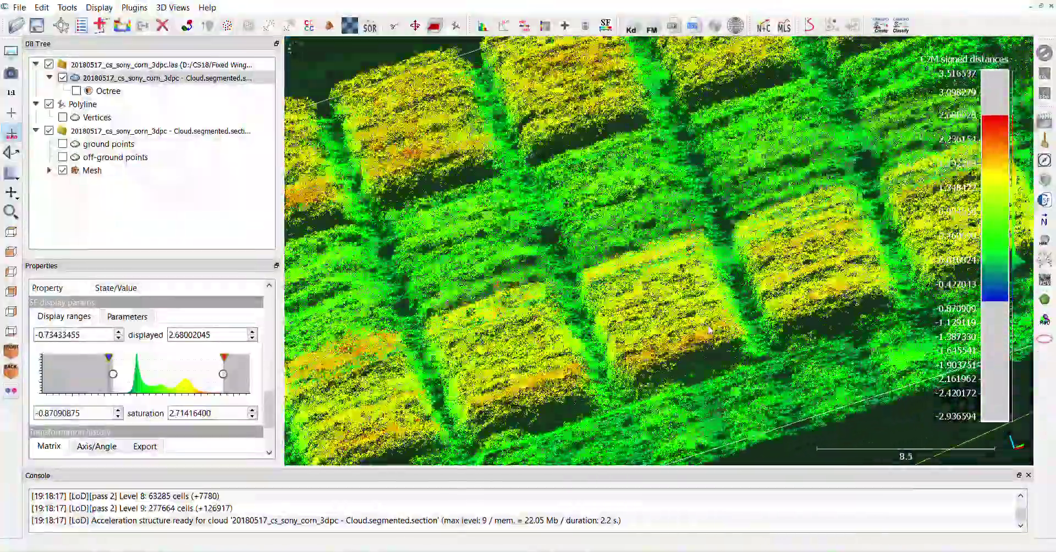
scroll(663, 264, down, 1)
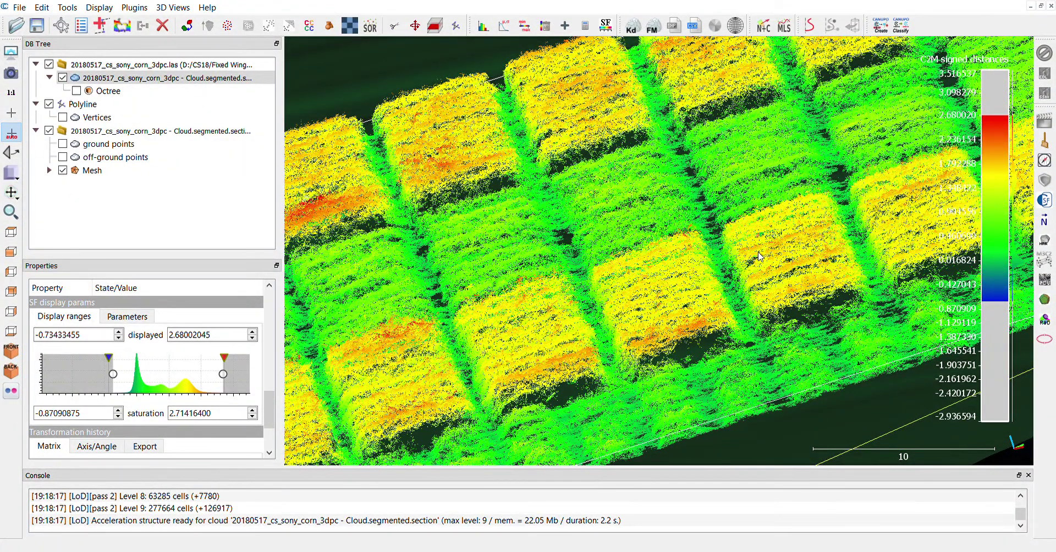
mouse_move(347, 54)
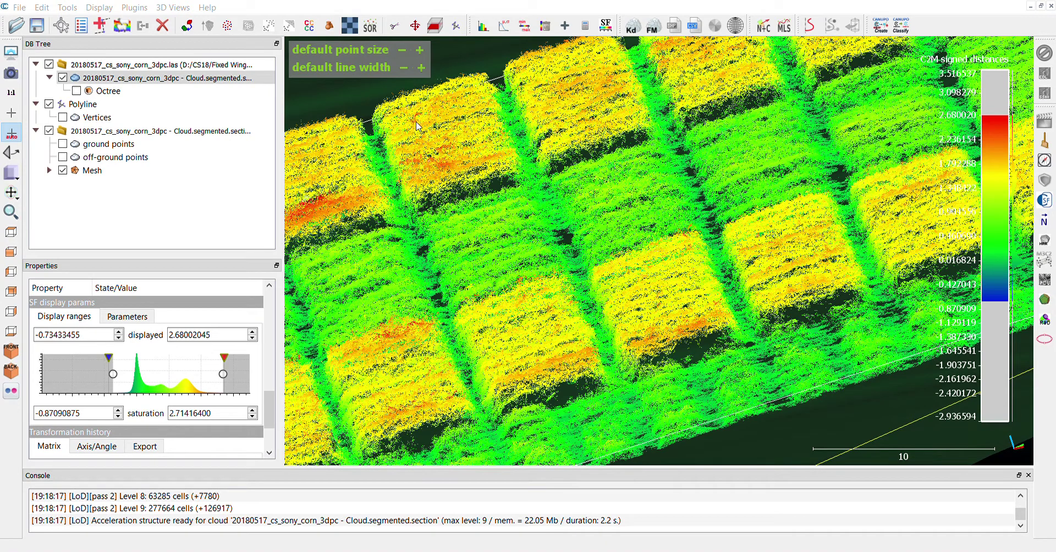
Set the default point size to 1 so the corn plots render with finer points.
ctrl+scroll(440, 122, down, 1)
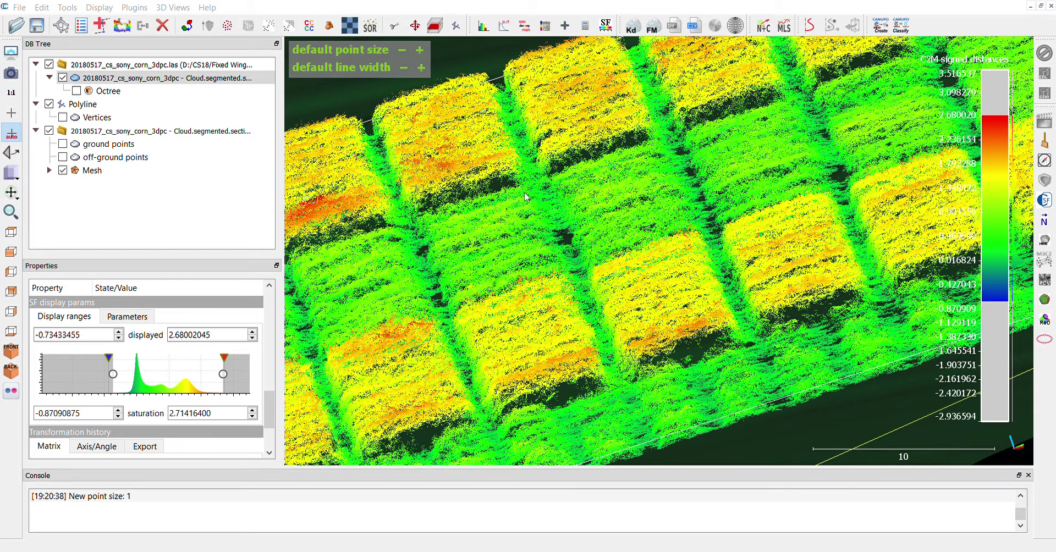